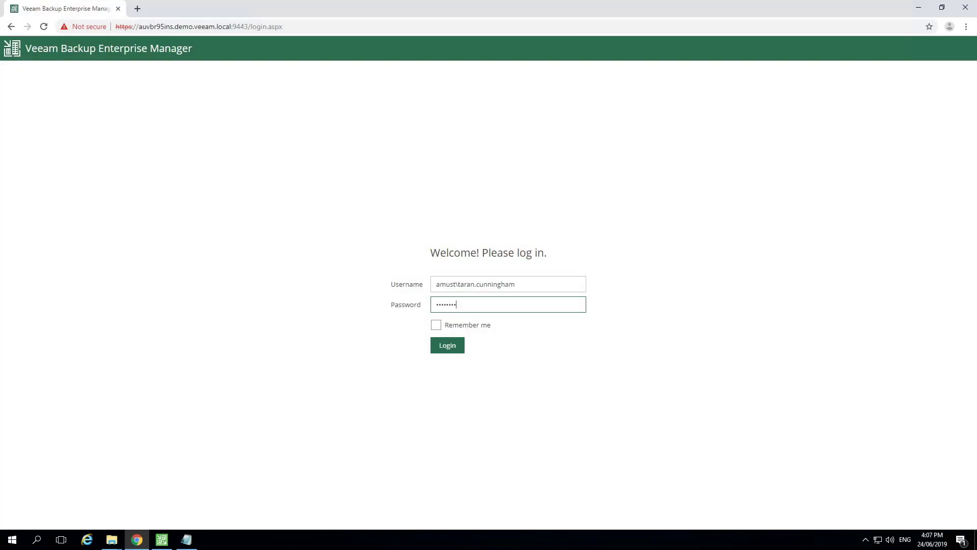
# Sign in as administrator, browse the Machines, Files and Items pages, then go to Configuration
pyautogui.click(446, 348)
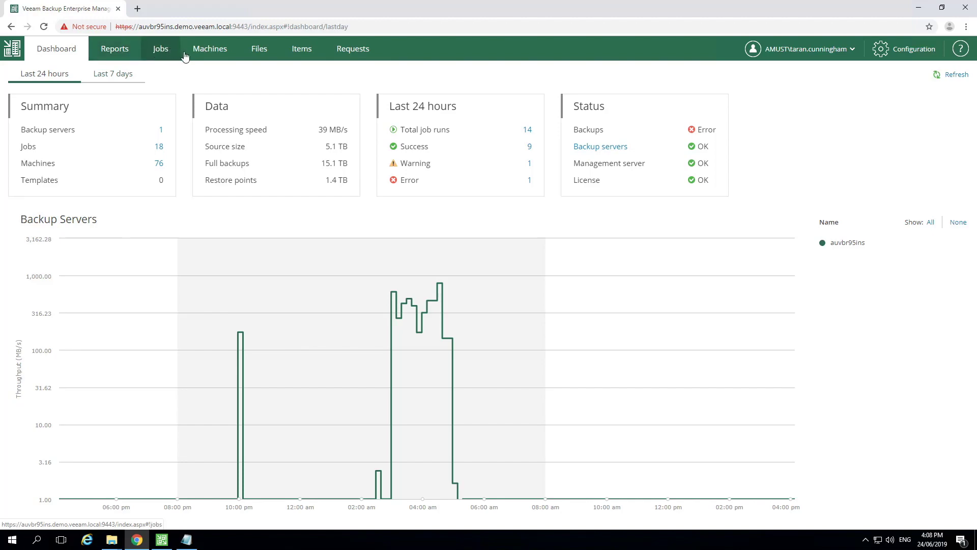
pyautogui.click(217, 51)
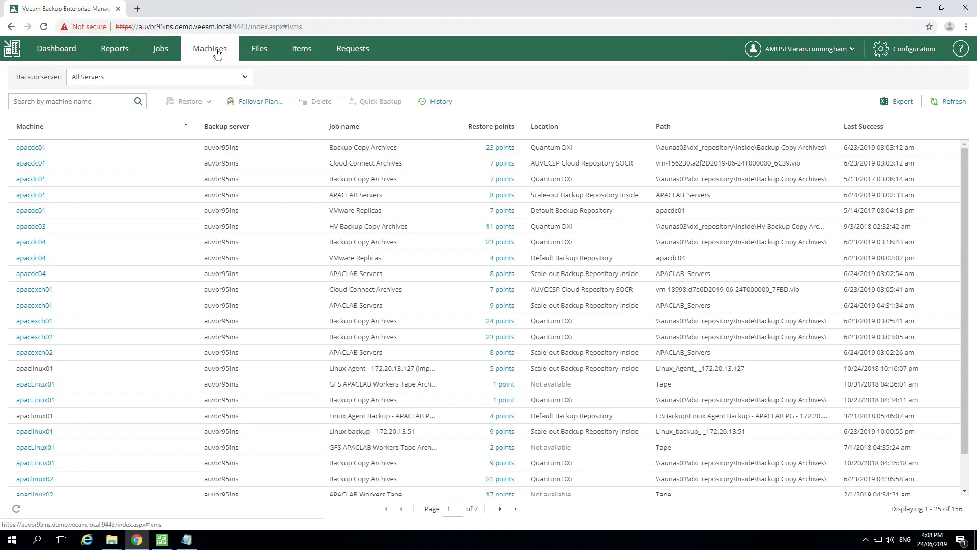
pyautogui.click(259, 53)
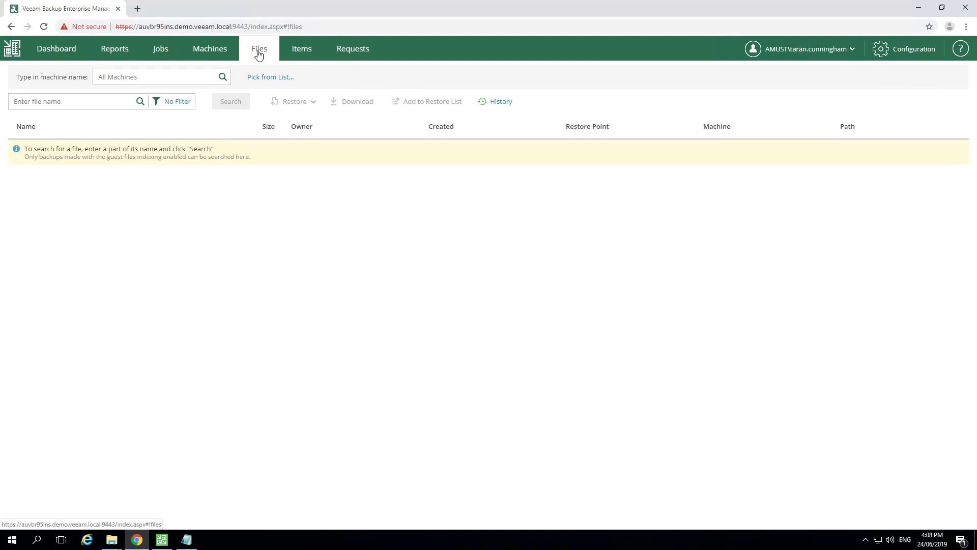
pyautogui.click(298, 52)
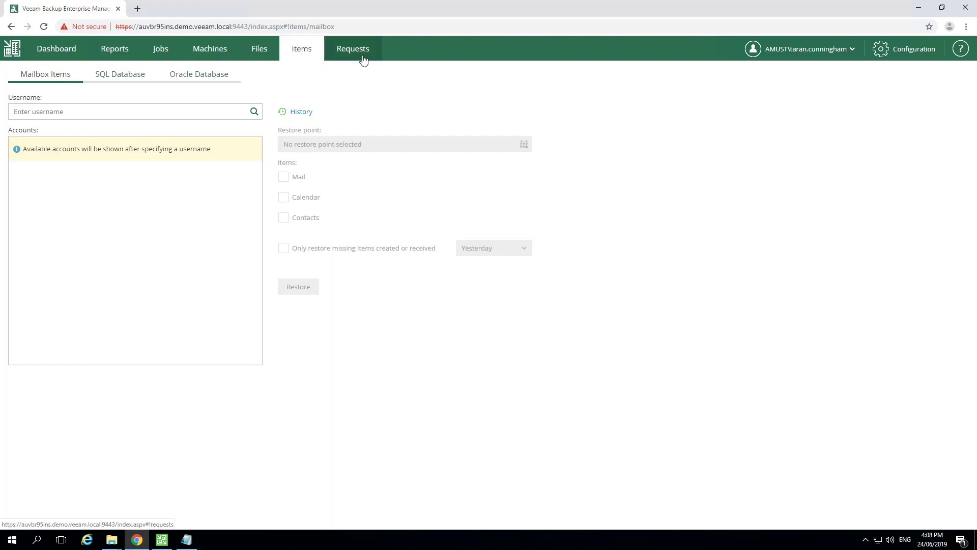
pyautogui.click(896, 58)
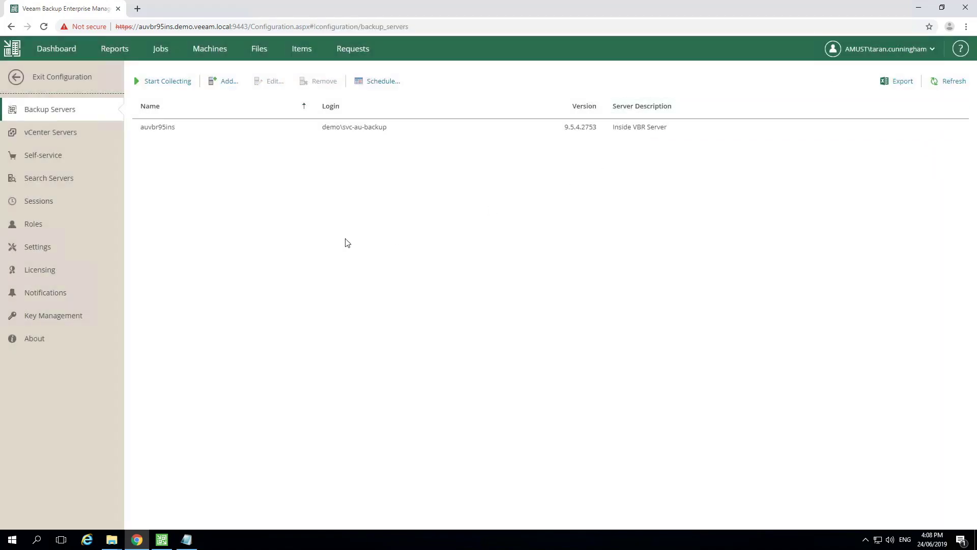
# On the Roles page, start a new role assignment with Add
pyautogui.click(62, 229)
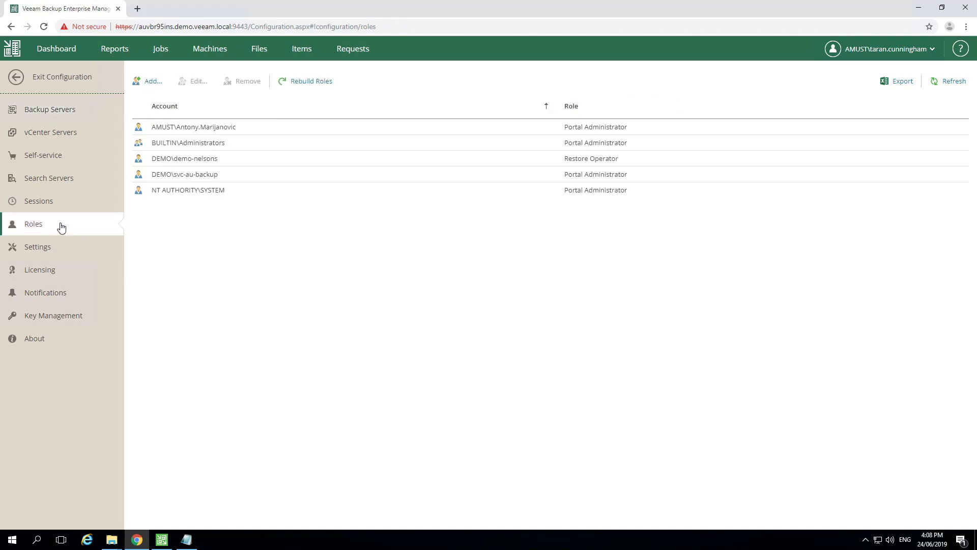
pyautogui.click(147, 81)
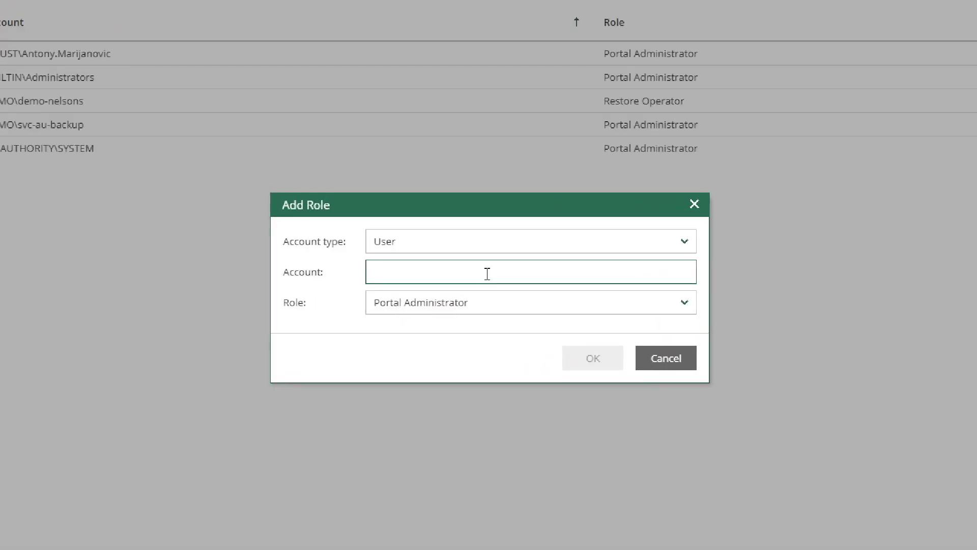
# Keep the User account type and paste the lab user's domain account into Account
pyautogui.click(684, 242)
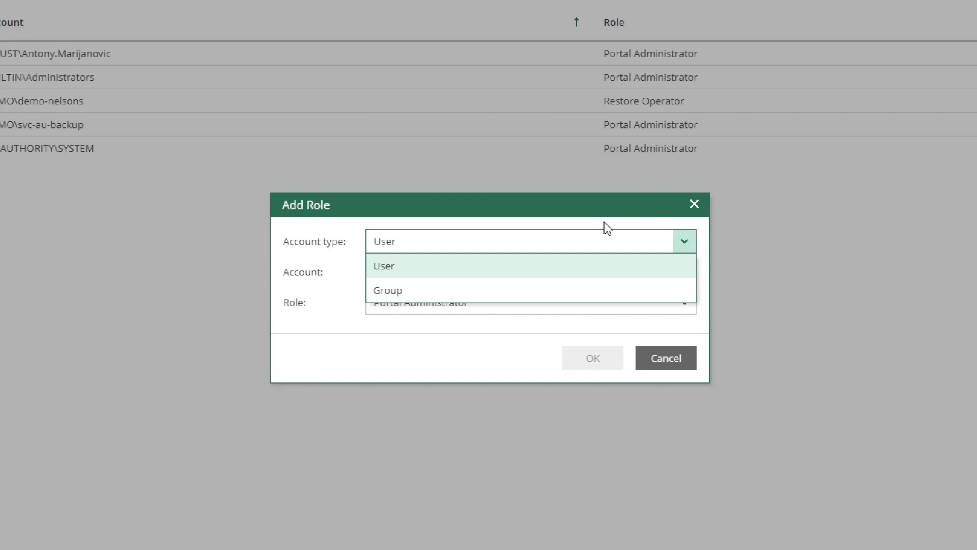
pyautogui.click(524, 270)
pyautogui.click(506, 271)
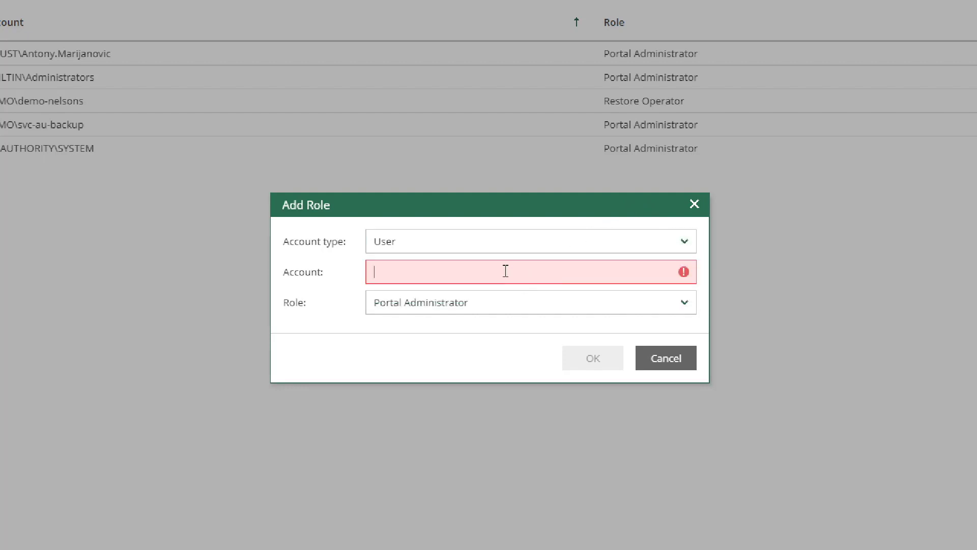
pyautogui.write('apaclab\\b.wayne')
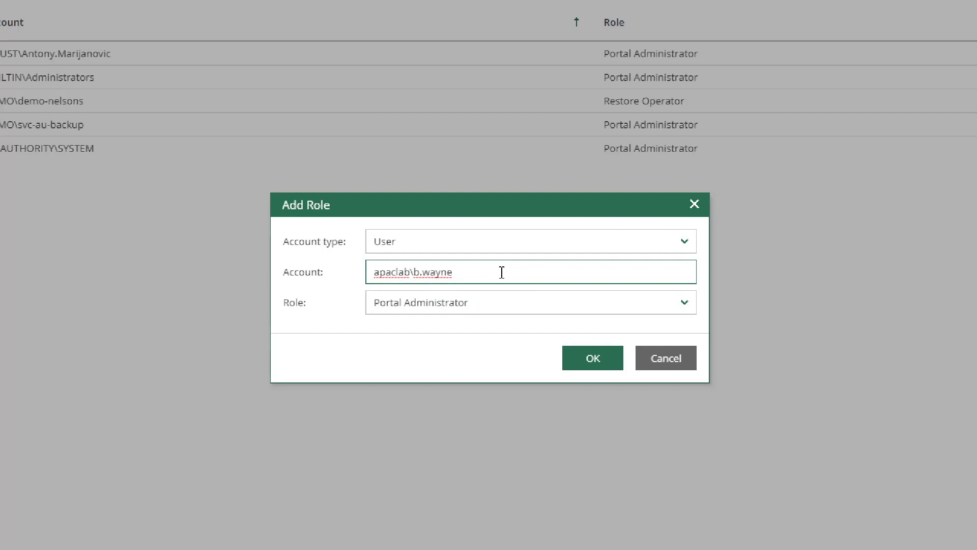
pyautogui.click(510, 299)
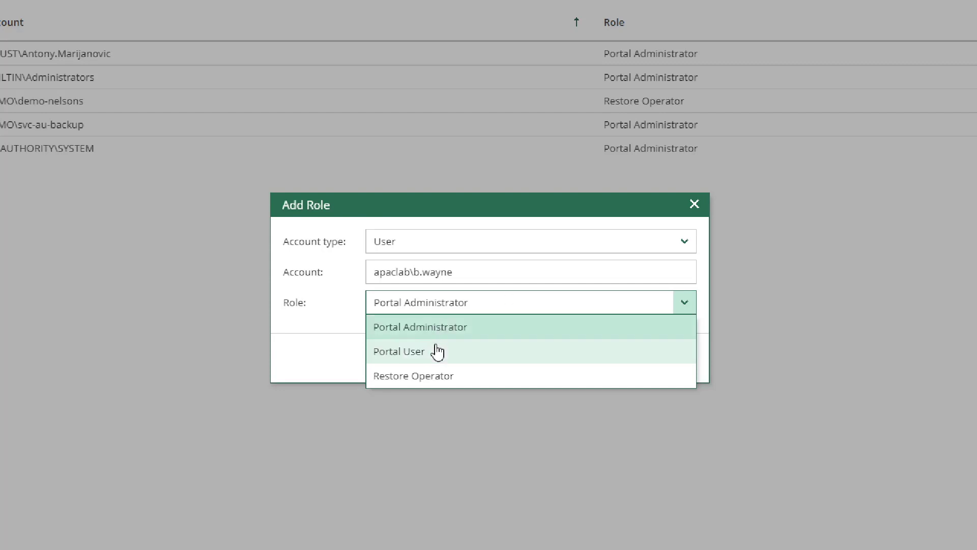
# Set the role to Restore Operator and limit its scope to selected machines only
pyautogui.click(435, 376)
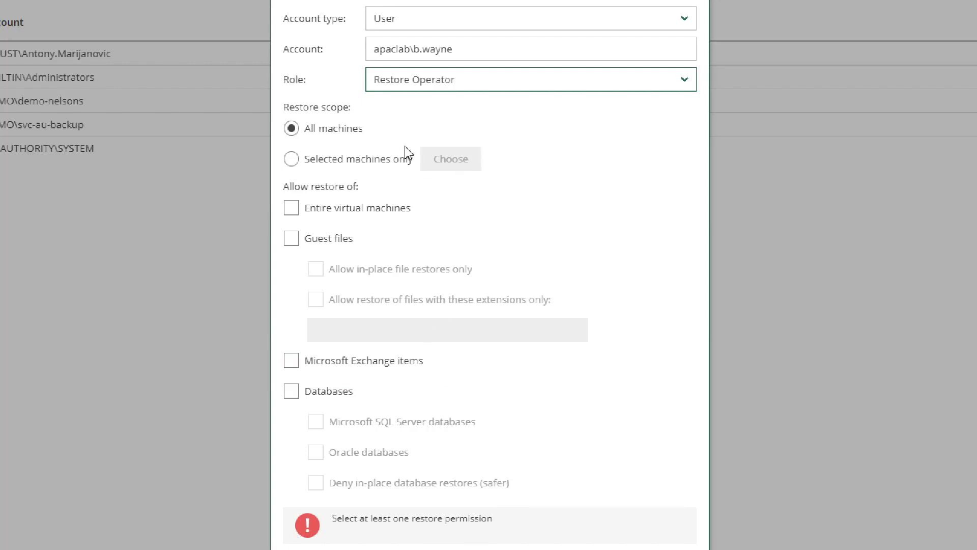
pyautogui.click(383, 158)
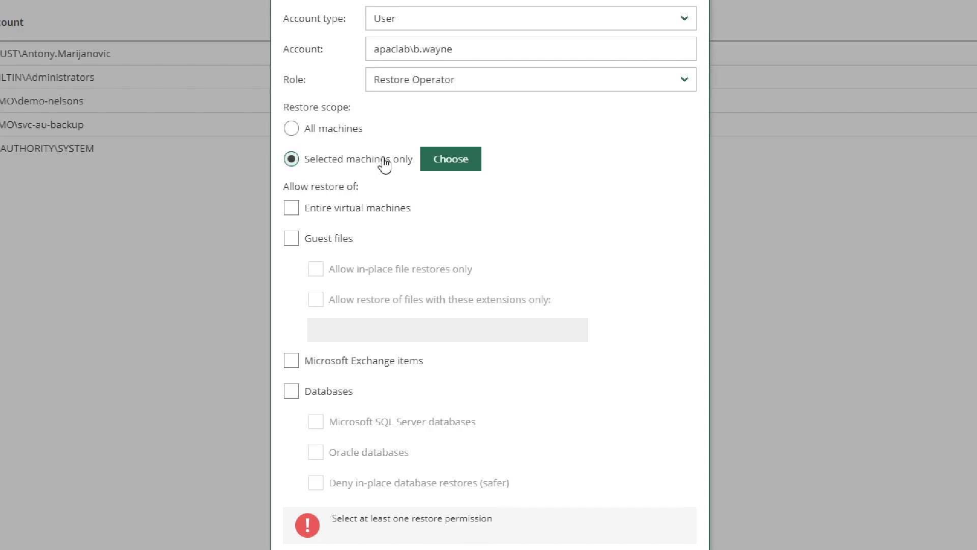
pyautogui.click(442, 164)
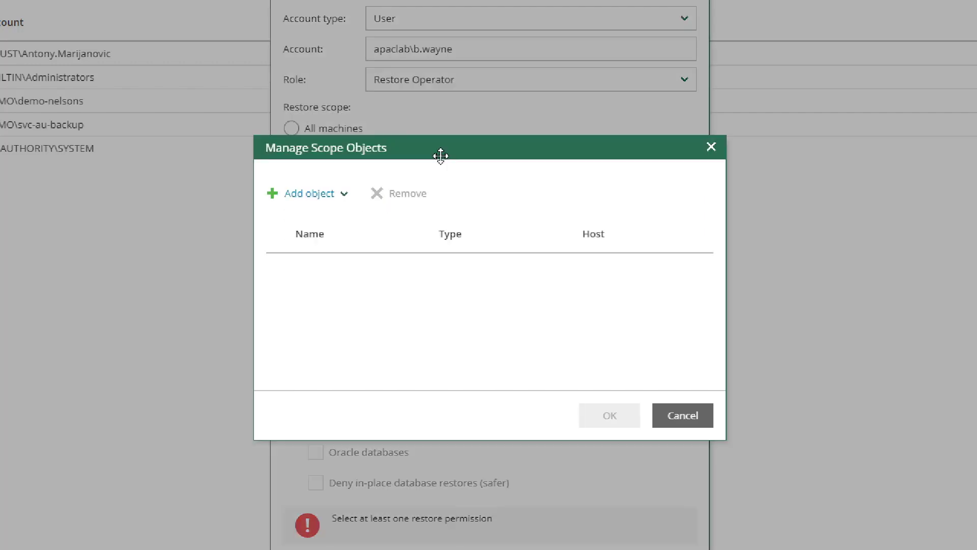
# Add the APACLAB Servers and Inside vSphere folders from auvtc02 to the restore scope
pyautogui.click(307, 194)
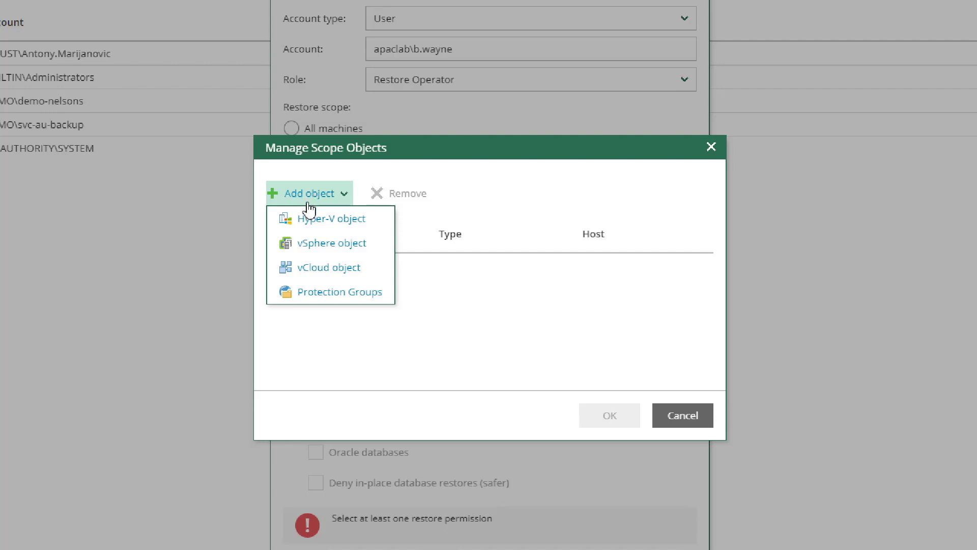
pyautogui.click(319, 250)
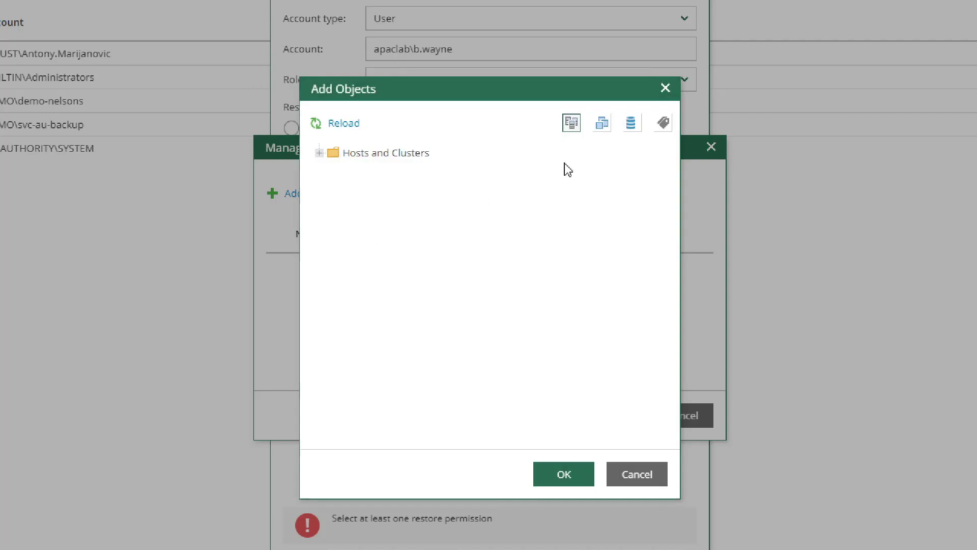
pyautogui.click(602, 125)
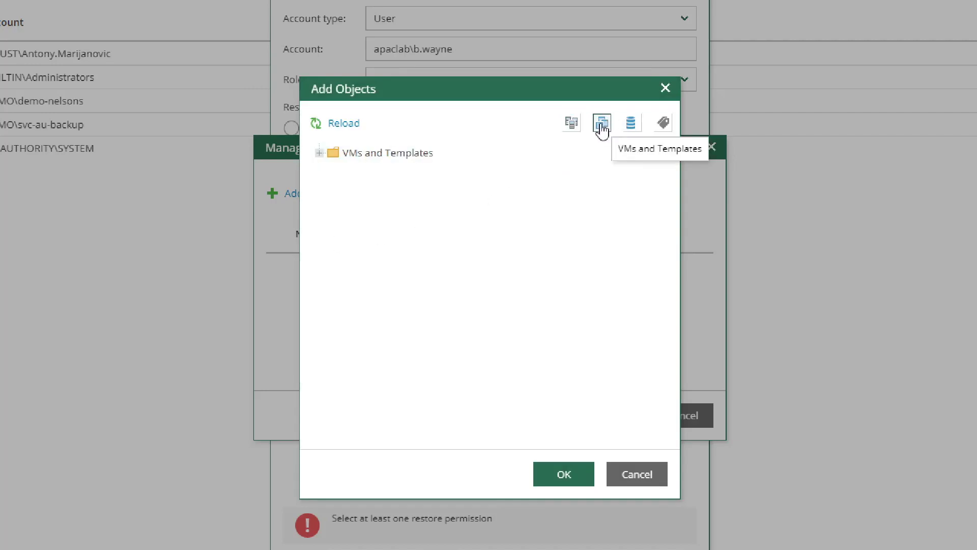
pyautogui.click(320, 155)
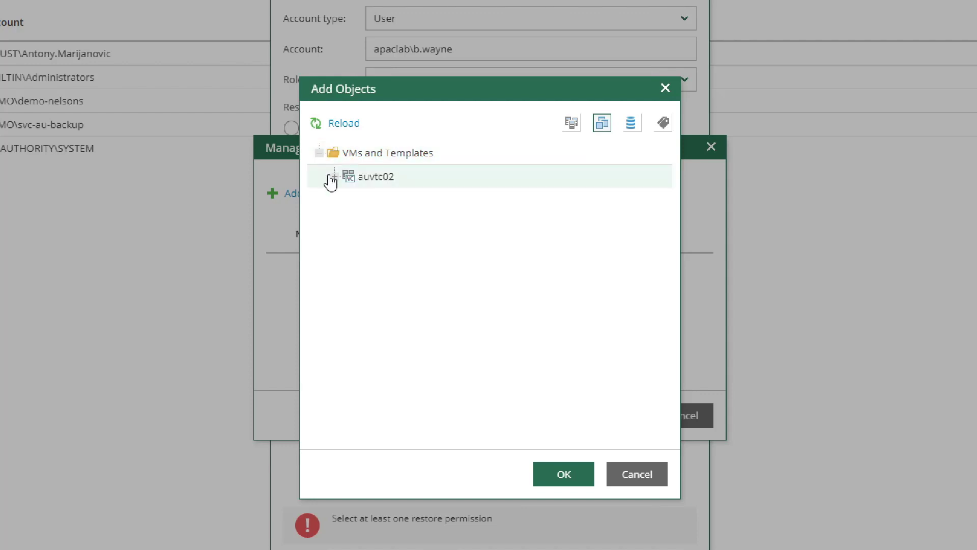
pyautogui.click(335, 177)
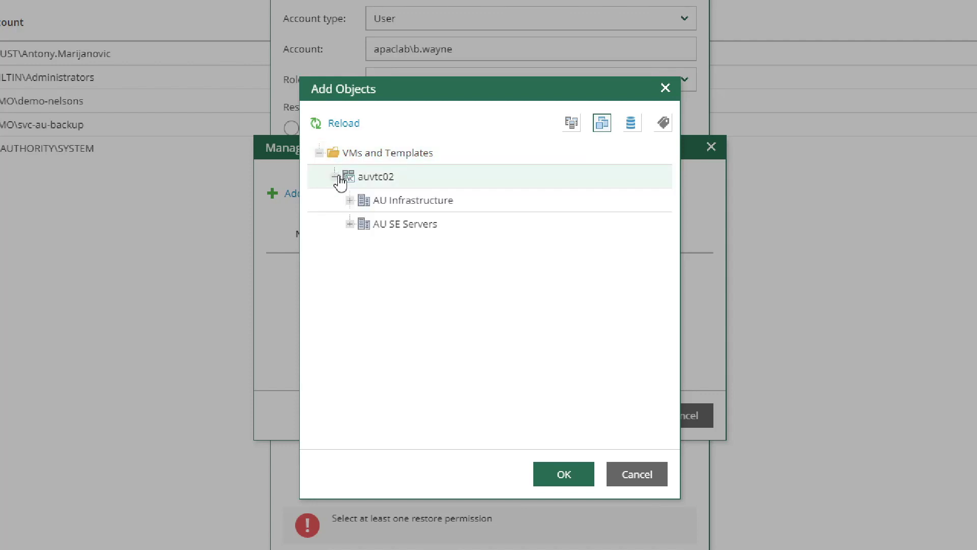
pyautogui.click(350, 224)
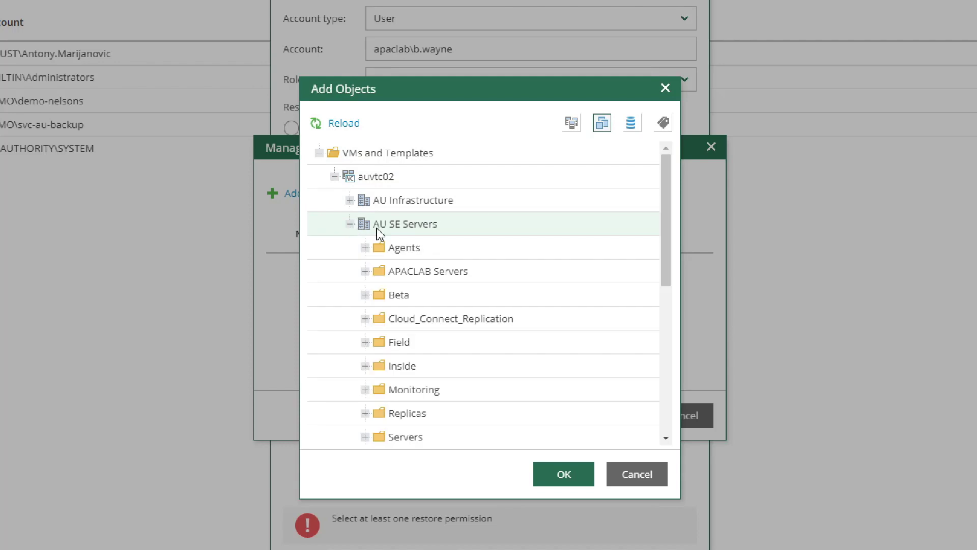
pyautogui.click(417, 273)
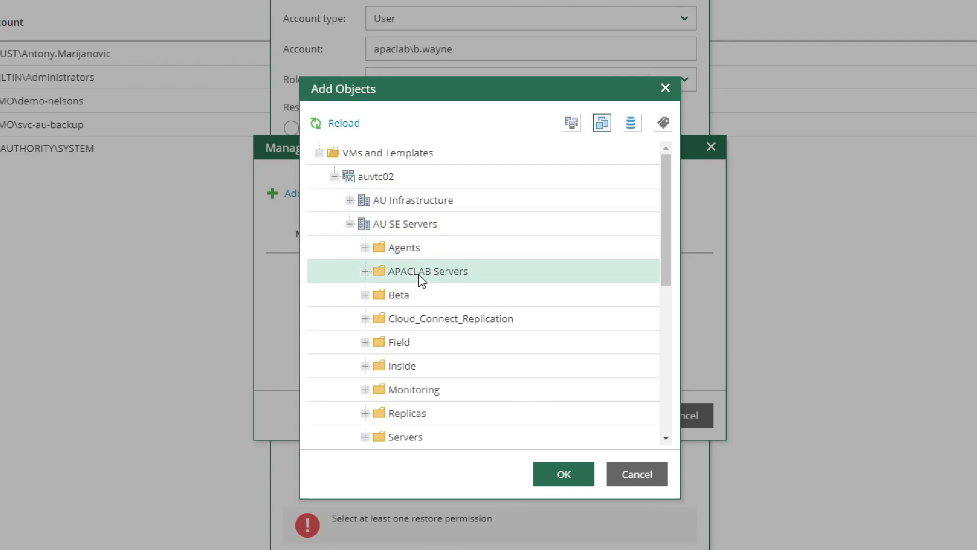
pyautogui.keyDown('ctrl'); pyautogui.click(421, 374); pyautogui.keyUp('ctrl')
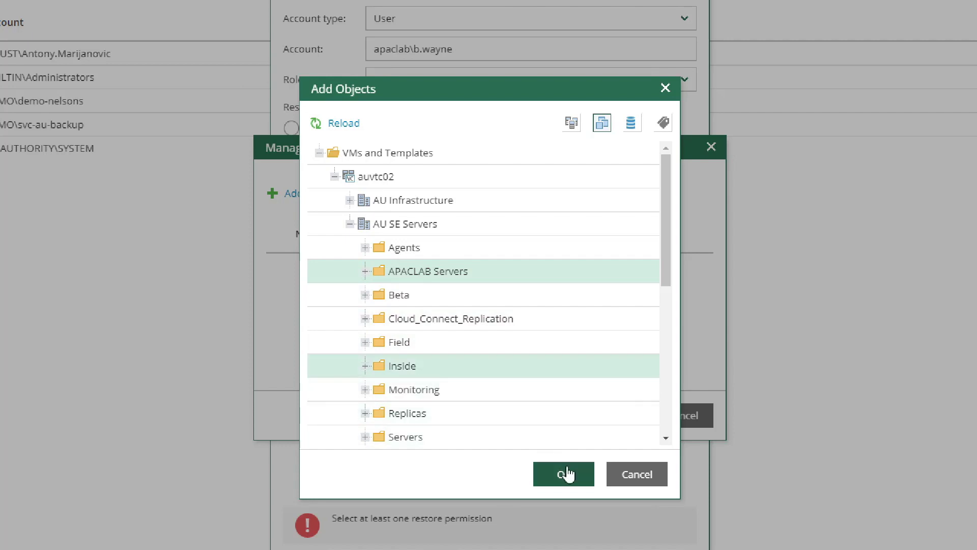
pyautogui.click(565, 476)
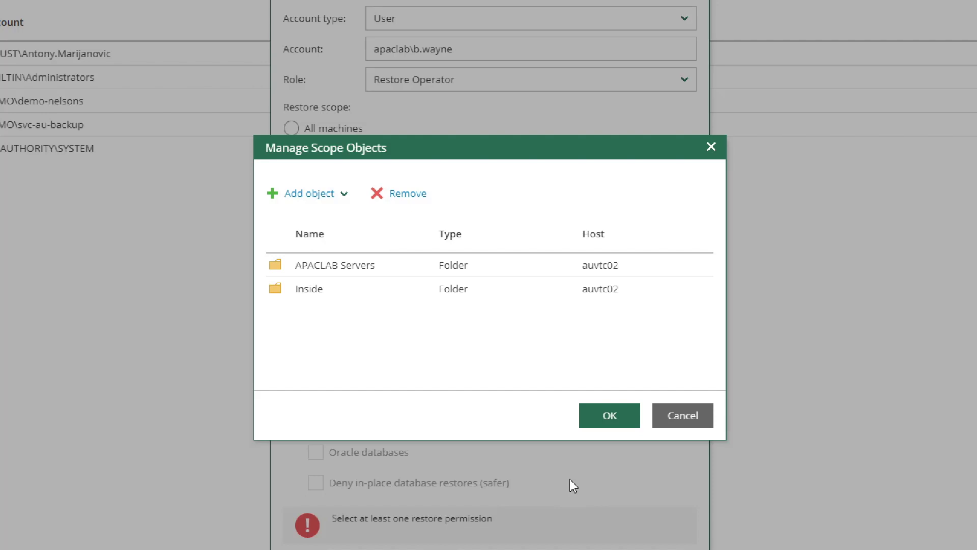
# Confirm the scope folders and allow guest file restores, in-place only
pyautogui.click(604, 415)
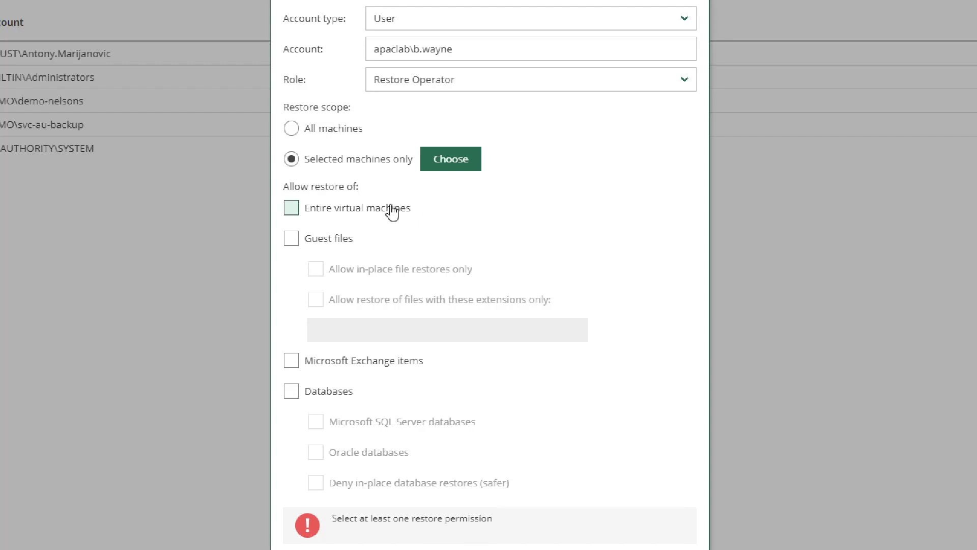
pyautogui.click(329, 243)
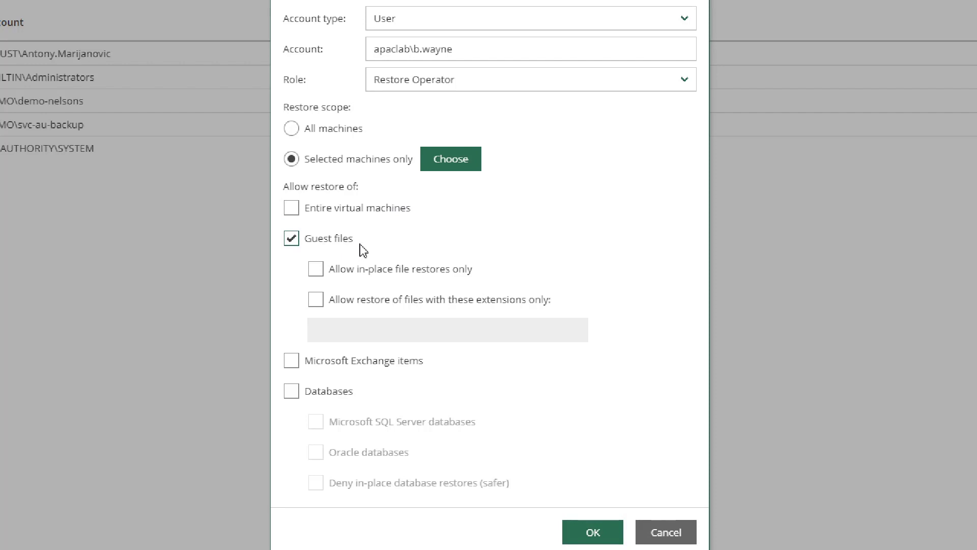
pyautogui.click(366, 271)
# Allow SQL Server database restores only, deny in-place database restores, and save the role
pyautogui.click(294, 394)
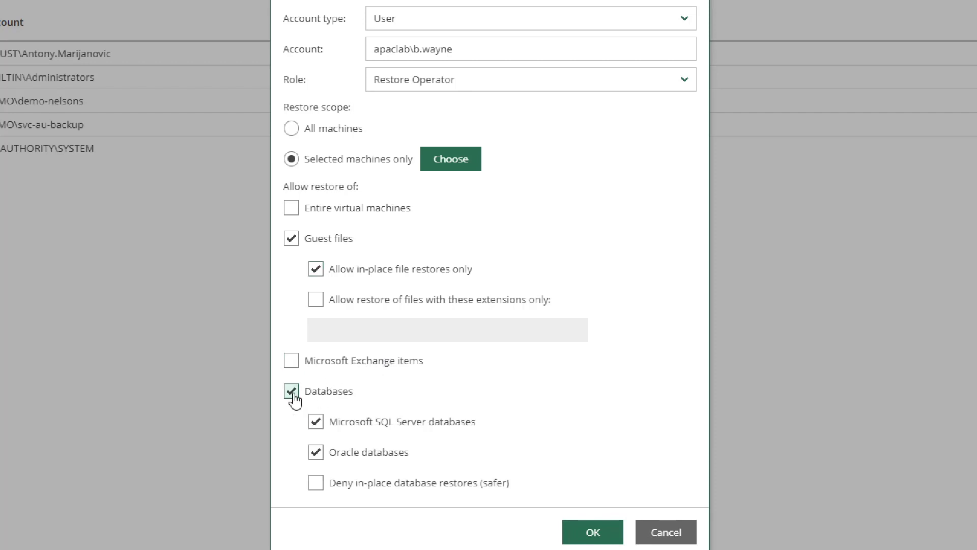
pyautogui.click(317, 453)
pyautogui.click(317, 483)
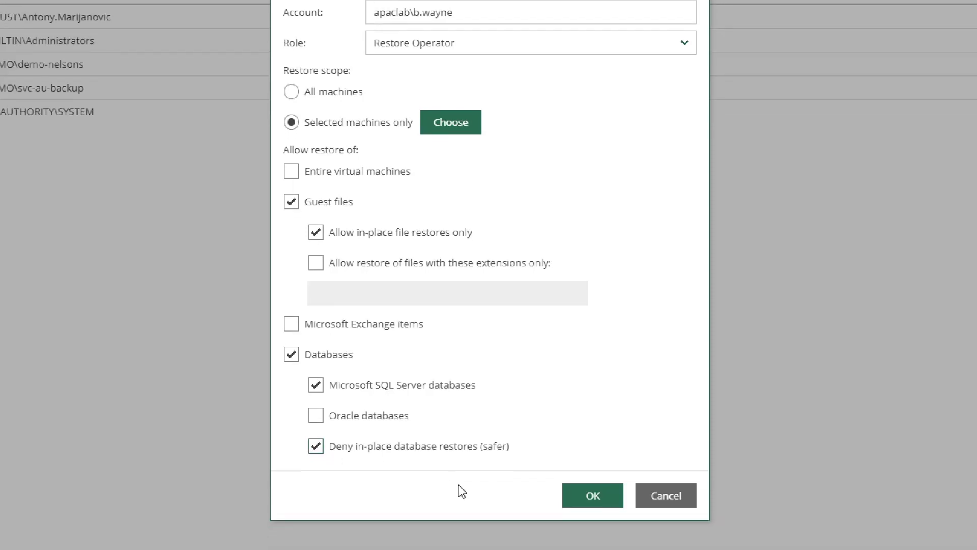
pyautogui.click(580, 484)
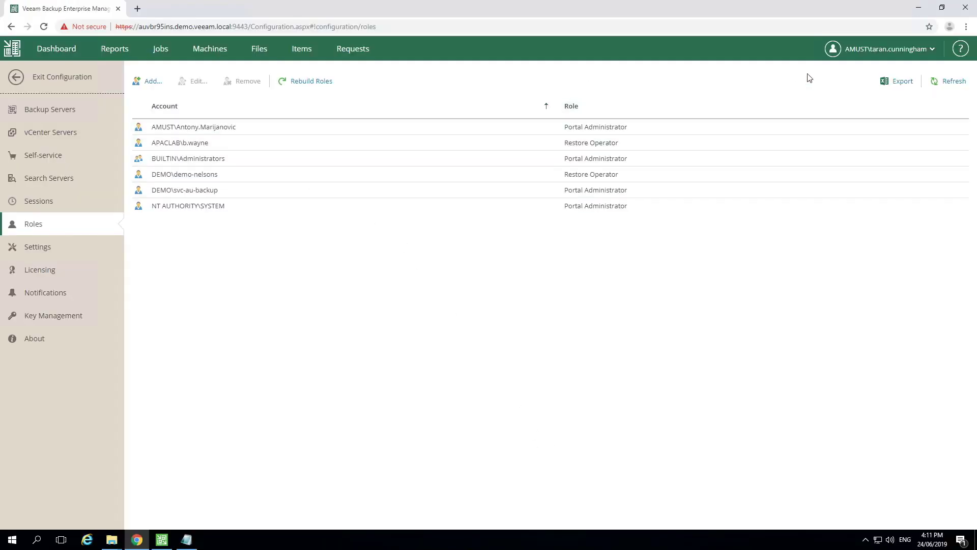
# Log out of the administrator session and sign in with the lab user's username and password
pyautogui.click(935, 53)
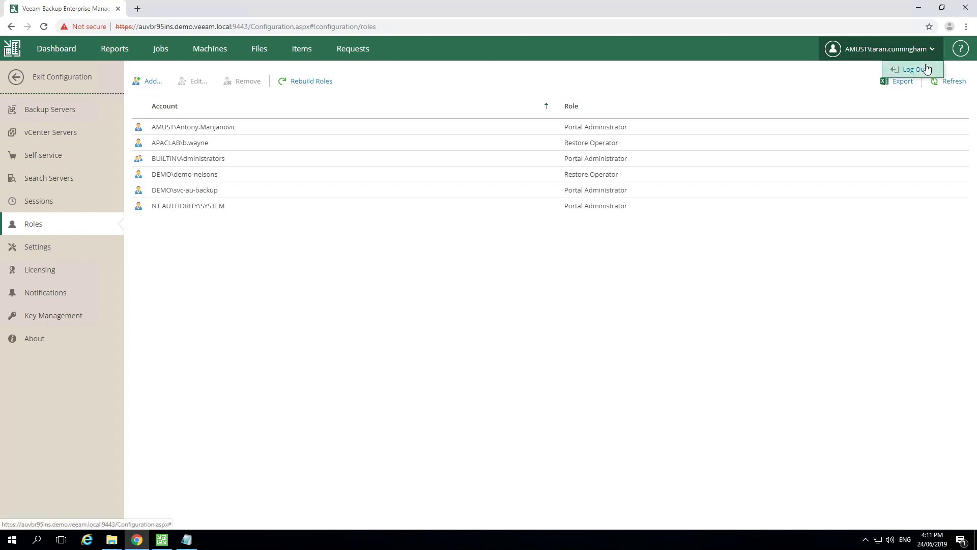
pyautogui.click(926, 69)
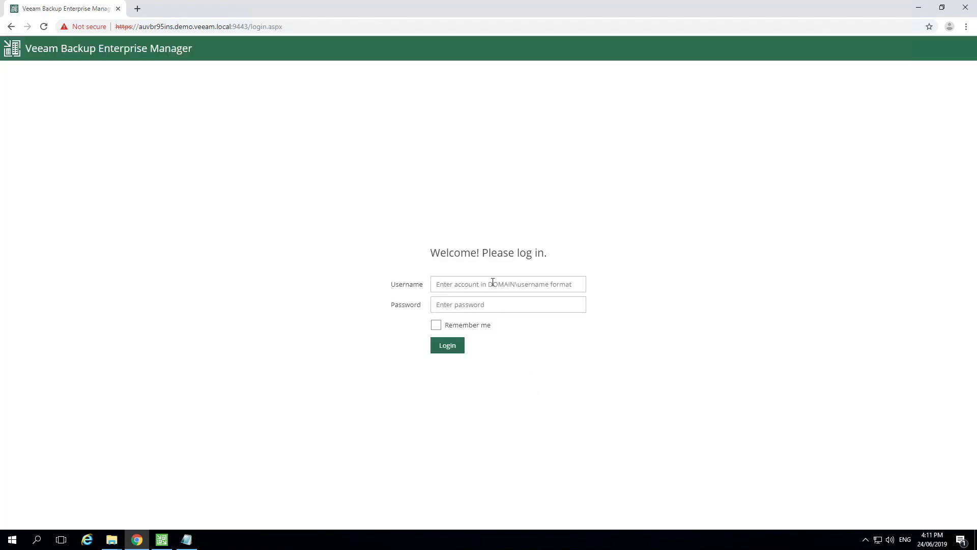
pyautogui.click(493, 283)
pyautogui.write('apaclab\\b.wayne')
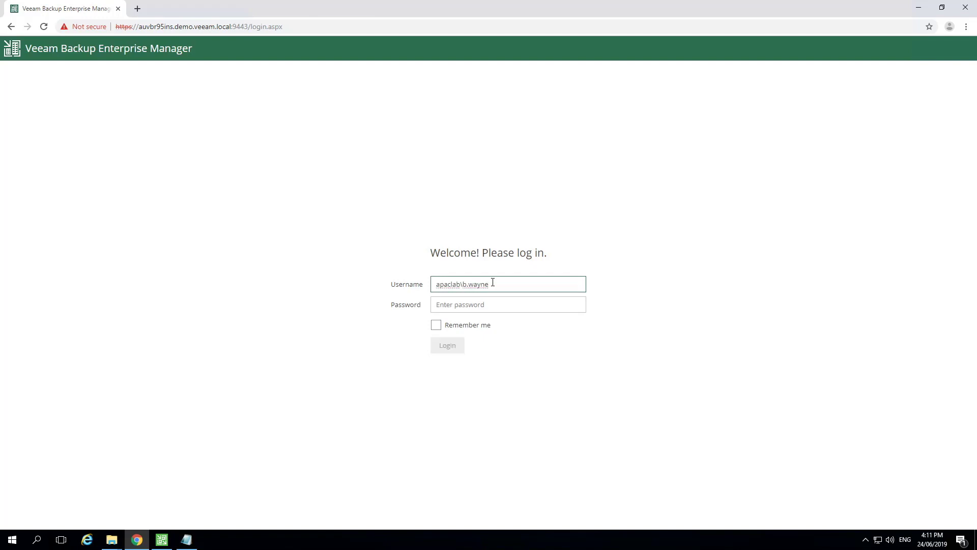
pyautogui.press('Tab')
pyautogui.write('•••••')
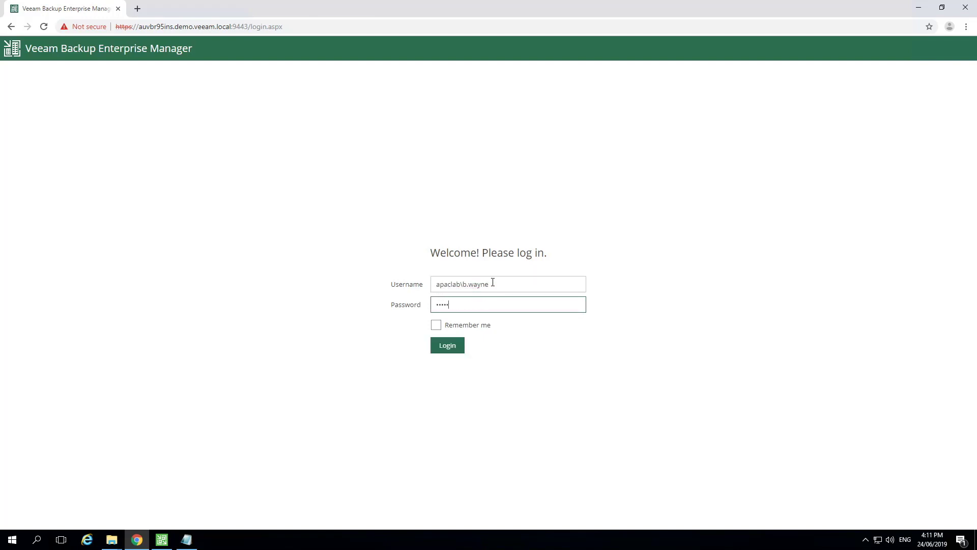
pyautogui.write('••')
pyautogui.press('Return')
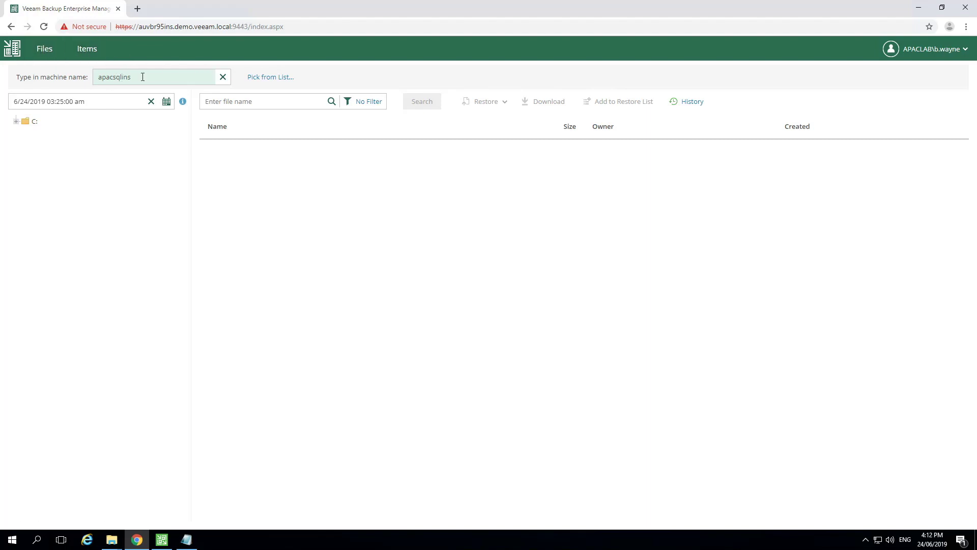
# Pick apacsqlins from the list of in-scope backed-up machines
pyautogui.click(271, 77)
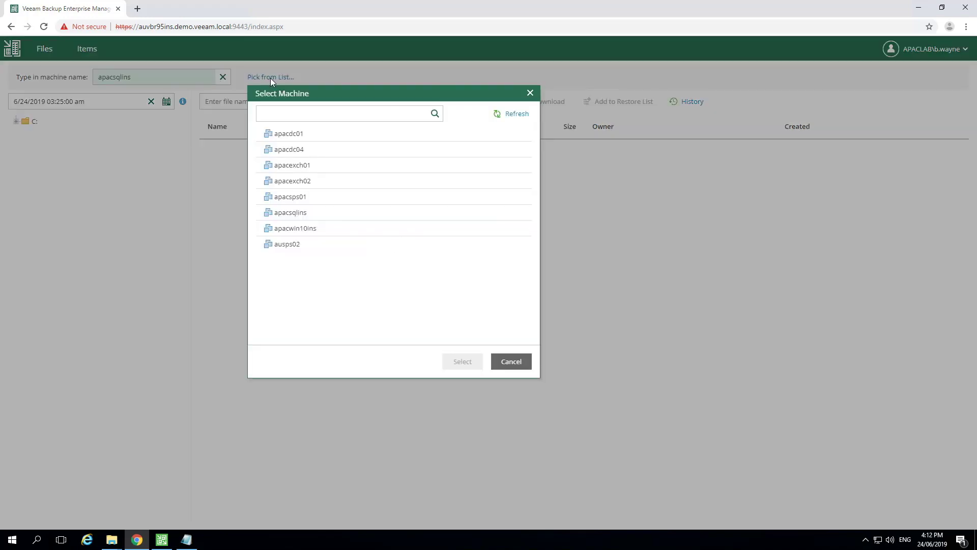
pyautogui.click(311, 215)
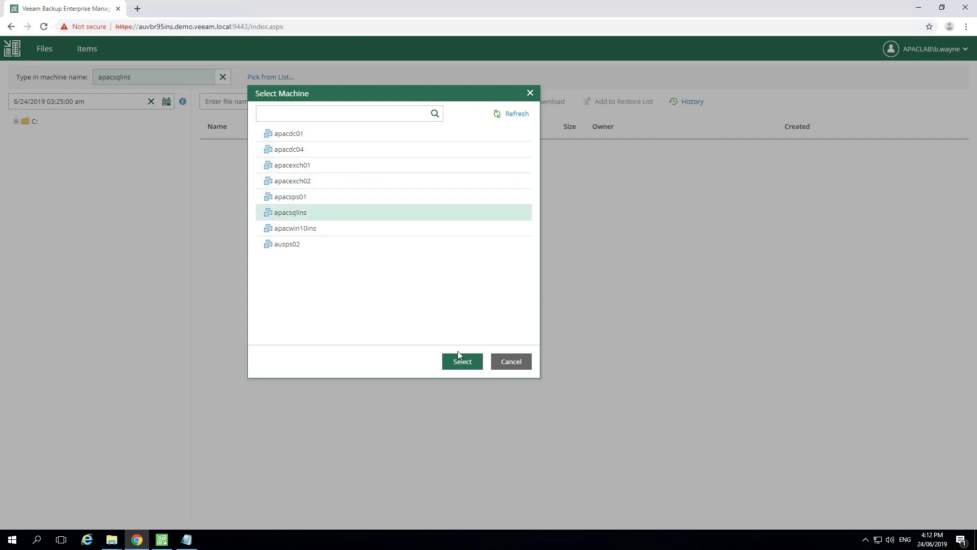
pyautogui.click(465, 363)
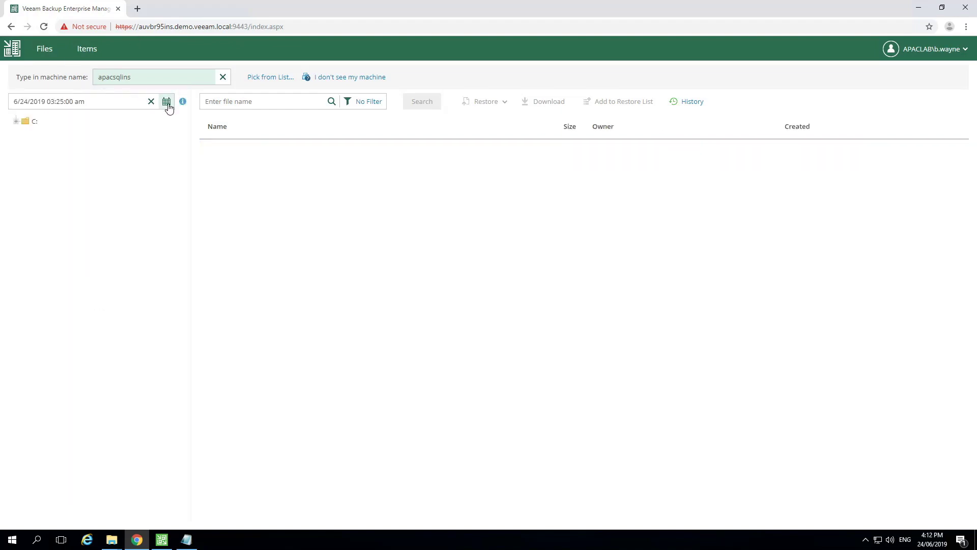
# Choose the 03:25:00 am restore point and select Load-StarWars.sql in C:\Scripts
pyautogui.click(167, 104)
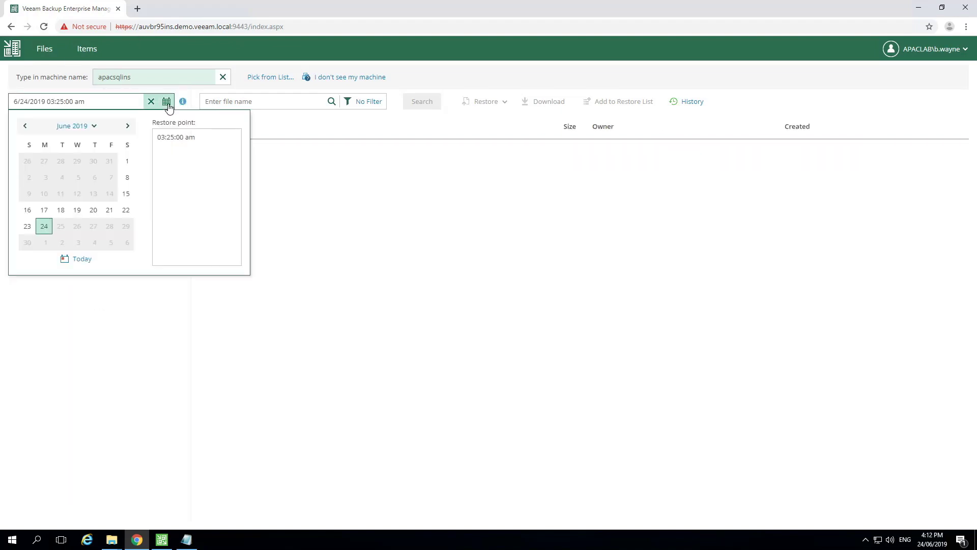
pyautogui.click(177, 138)
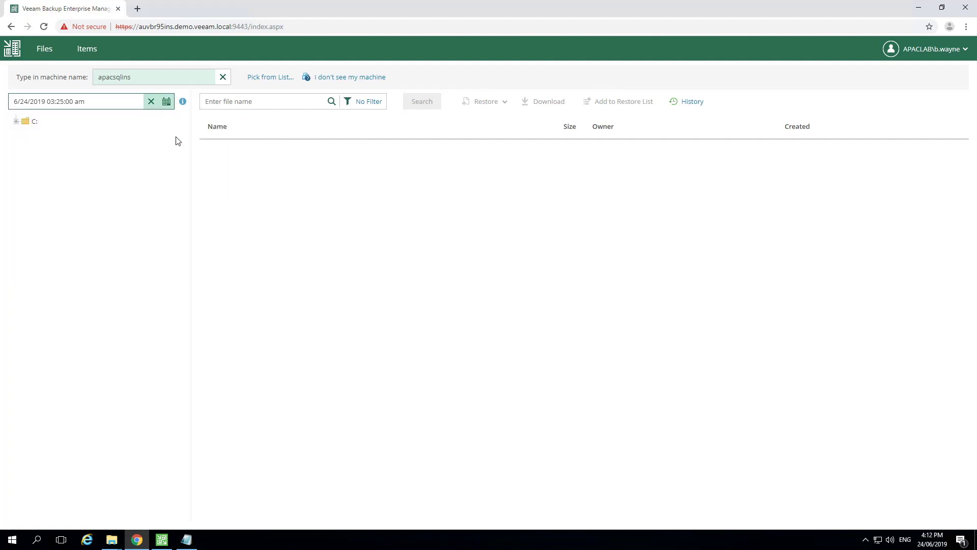
pyautogui.click(16, 122)
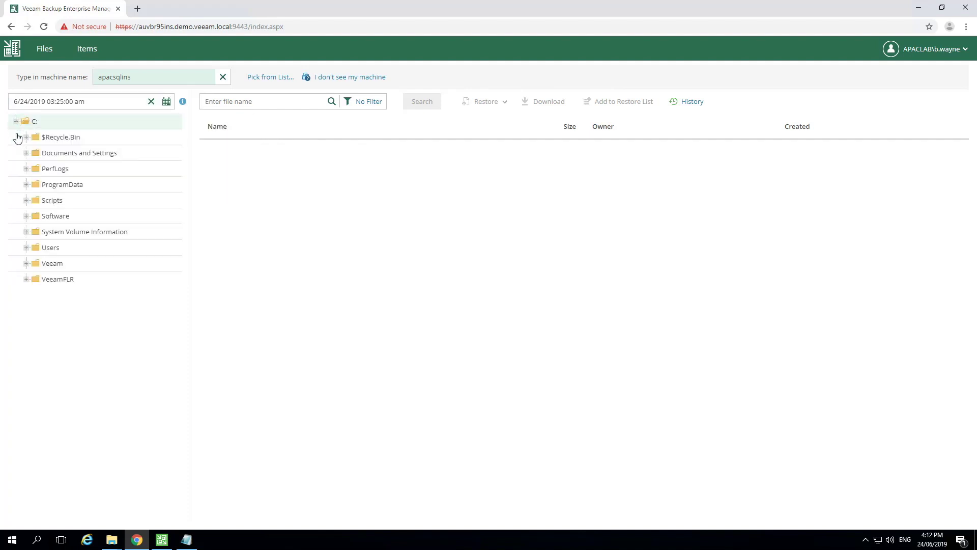
pyautogui.click(26, 201)
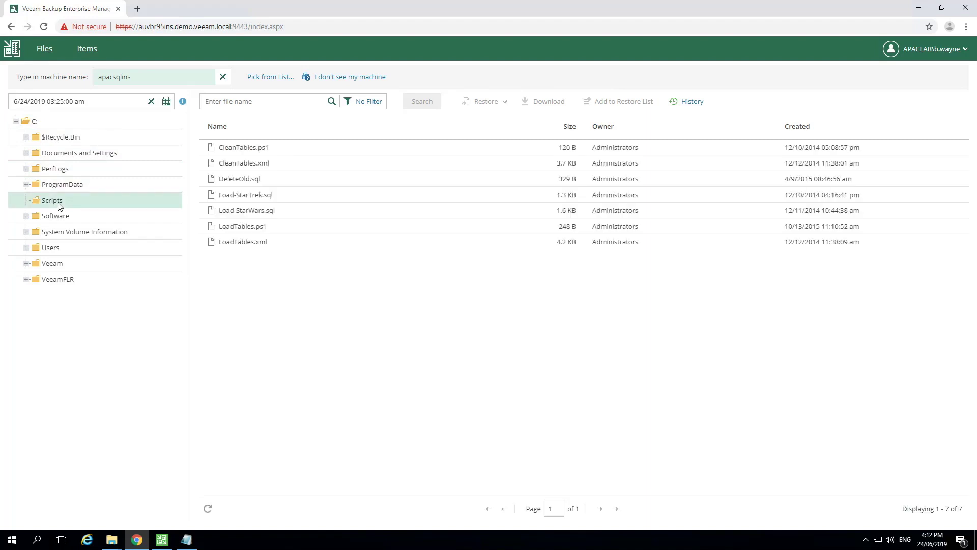
pyautogui.click(253, 214)
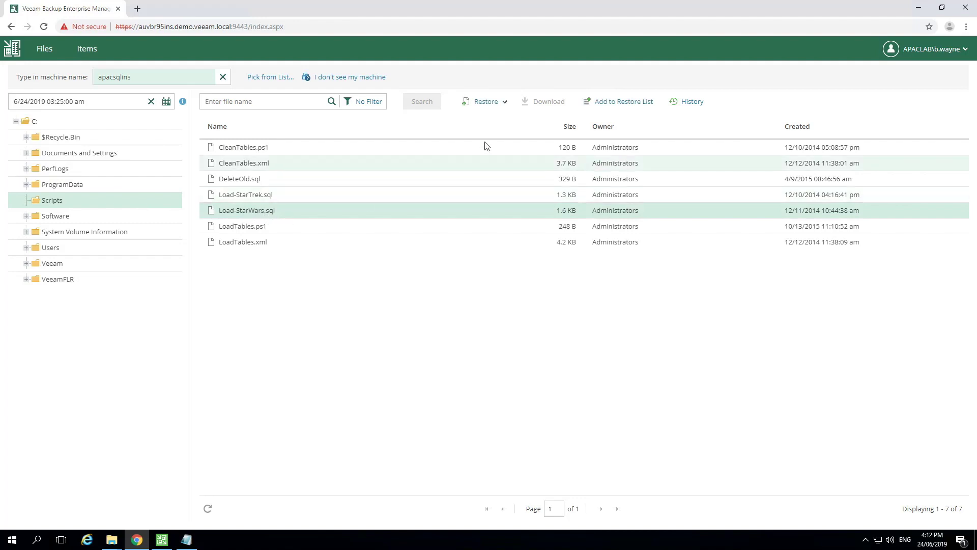
pyautogui.moveTo(544, 107)
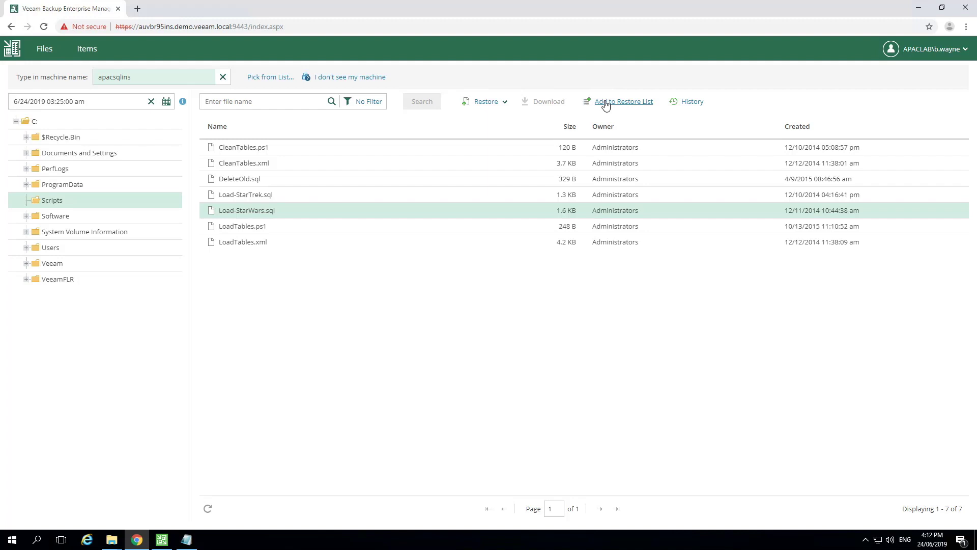
# Restore Load-StarWars.sql with Overwrite, confirming restore to the original location
pyautogui.click(498, 105)
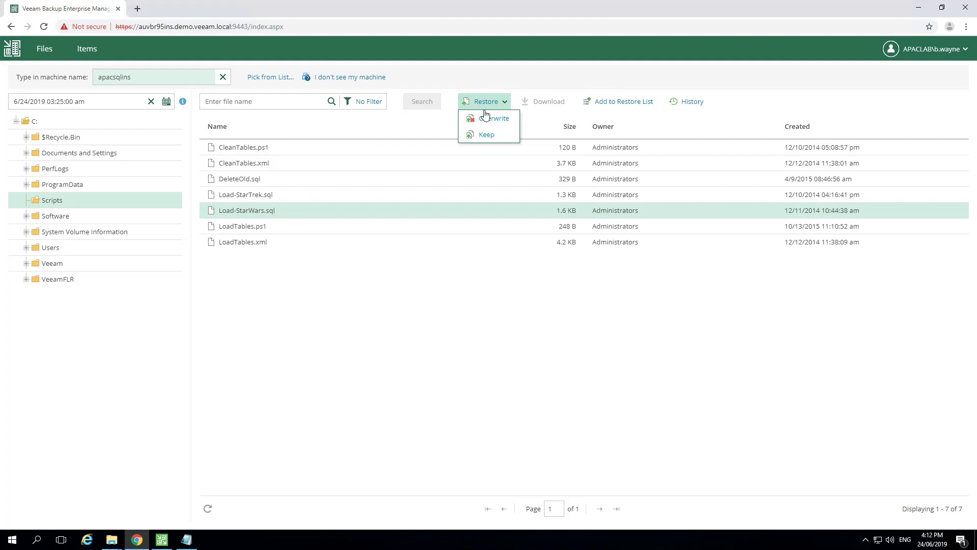
pyautogui.click(487, 120)
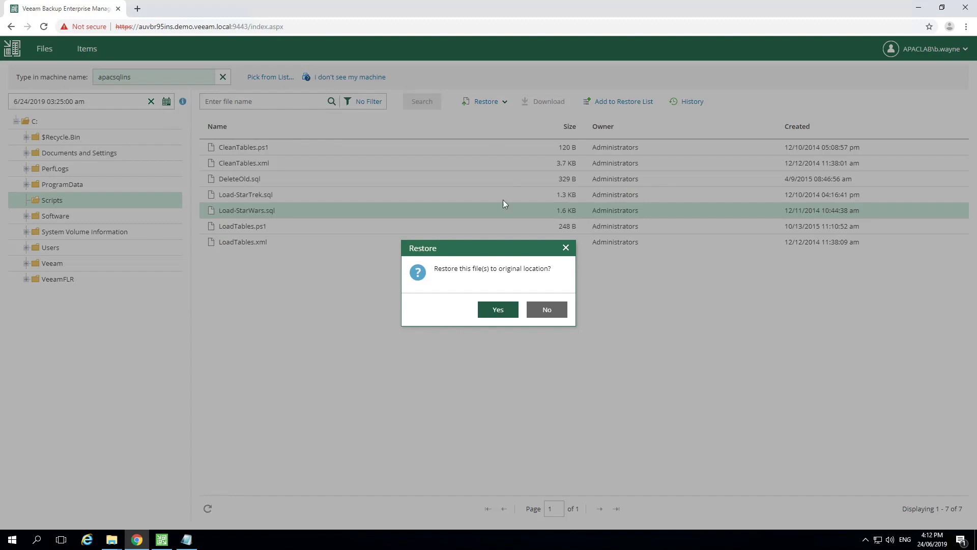
pyautogui.click(497, 309)
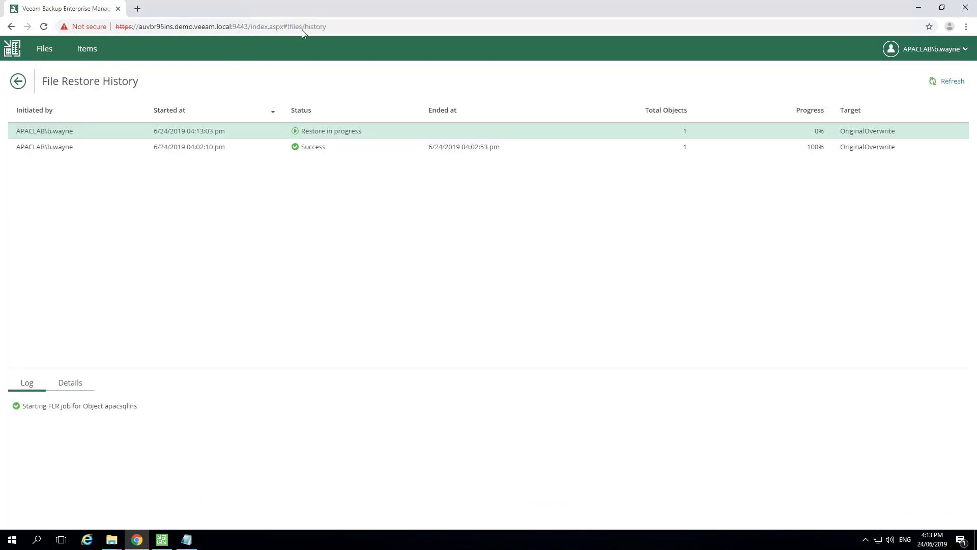
# Under Items, pick instance APACSQLINS\, select StarTrek, and confirm the 6/24/2019 03:25:09 am restore point
pyautogui.click(87, 51)
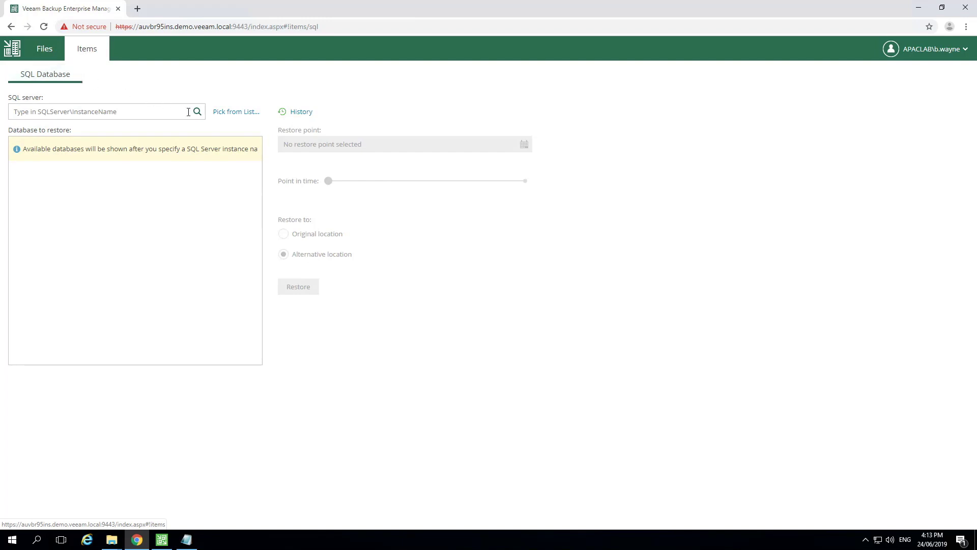
pyautogui.click(222, 114)
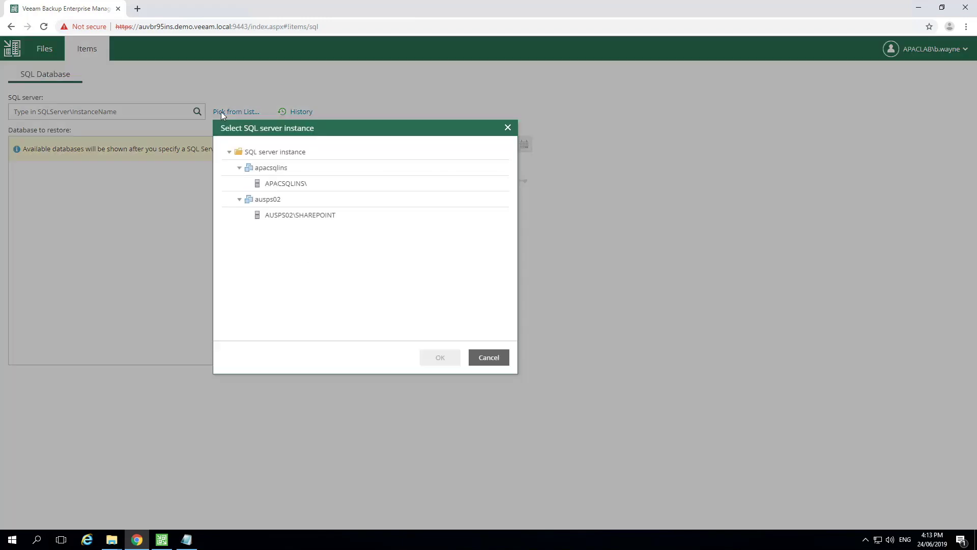
pyautogui.click(279, 185)
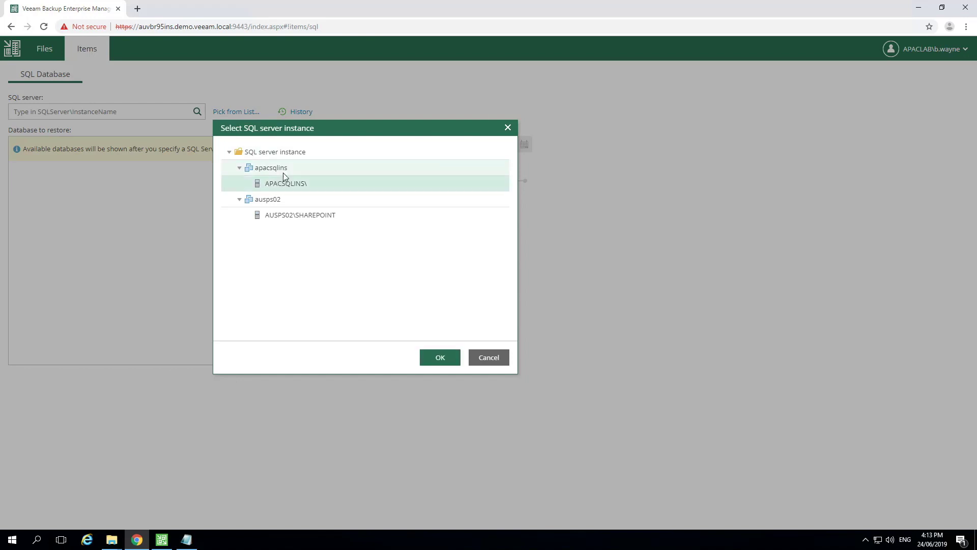
pyautogui.click(440, 358)
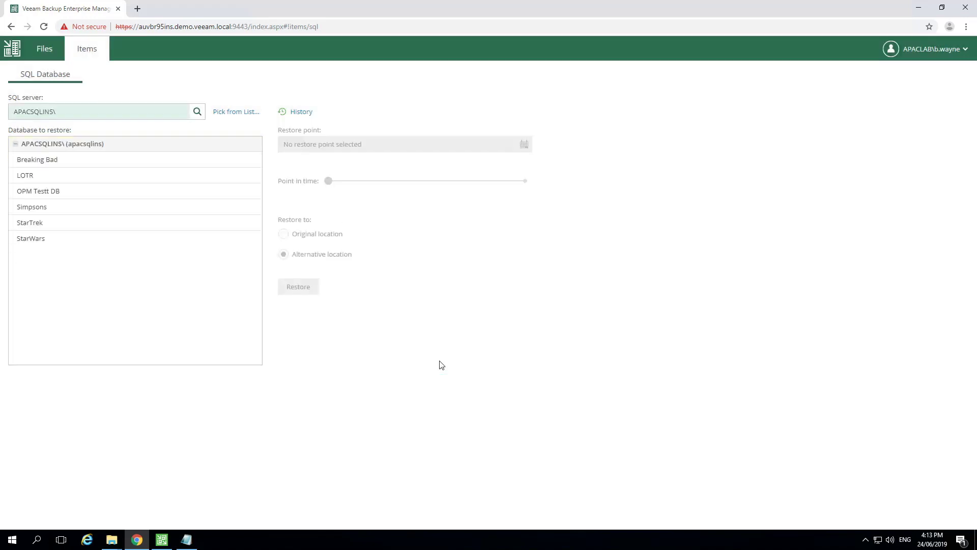
pyautogui.click(50, 229)
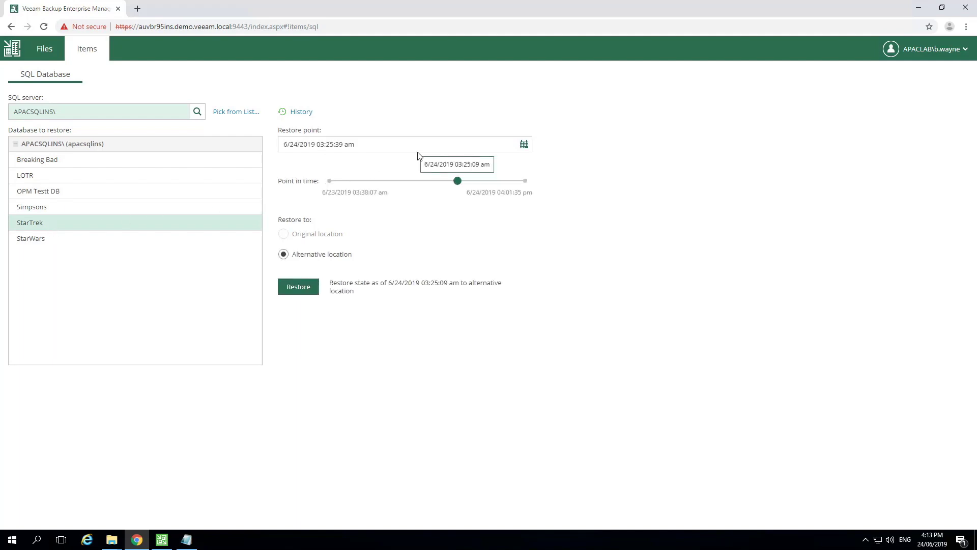
pyautogui.click(524, 144)
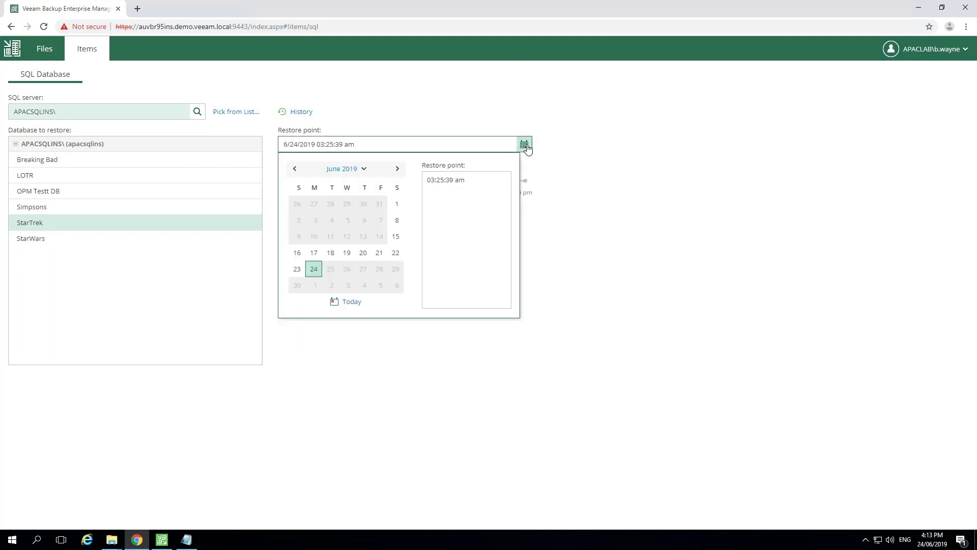
pyautogui.click(566, 149)
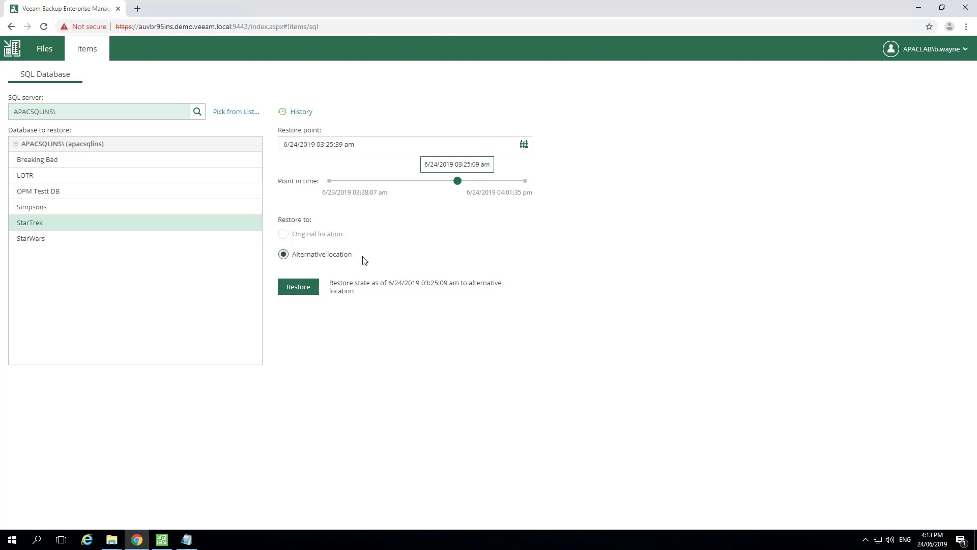
pyautogui.click(300, 292)
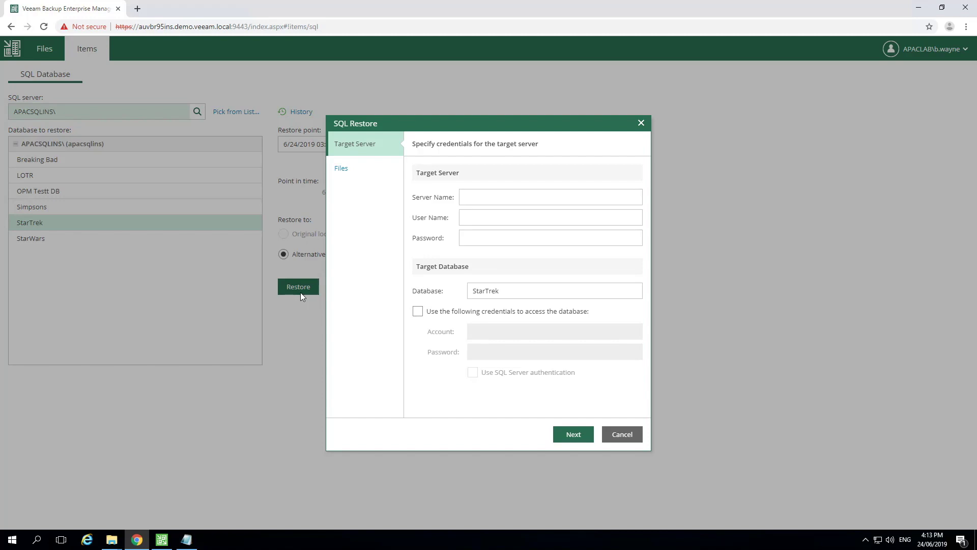
pyautogui.click(616, 439)
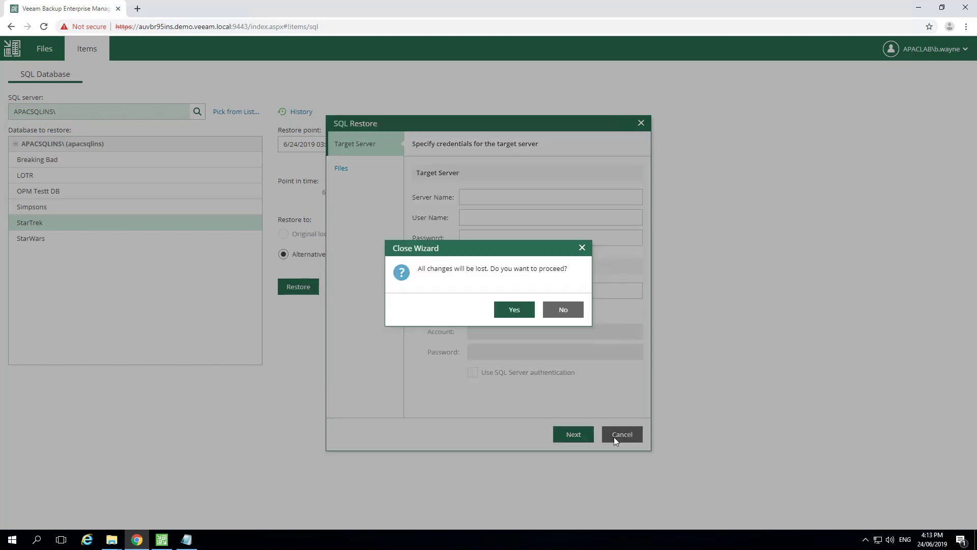
pyautogui.click(508, 311)
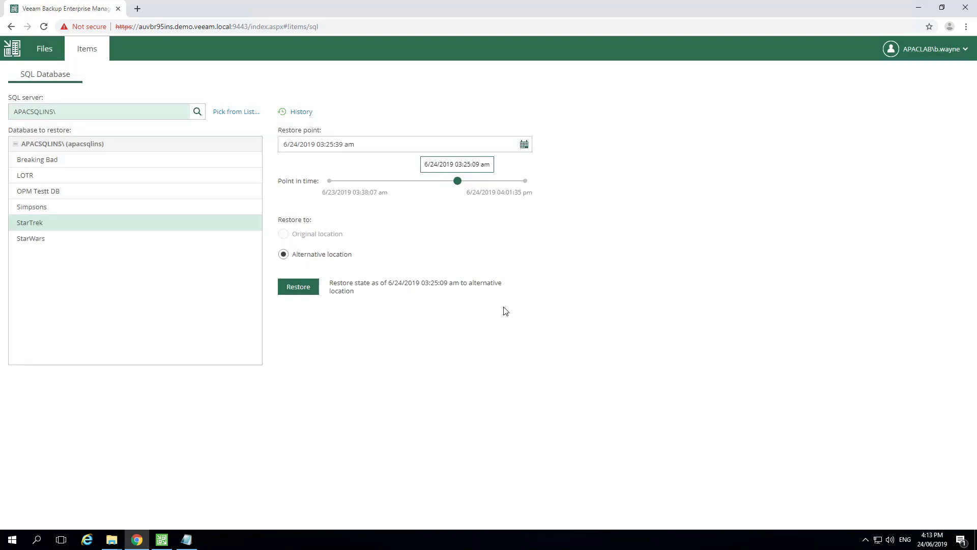